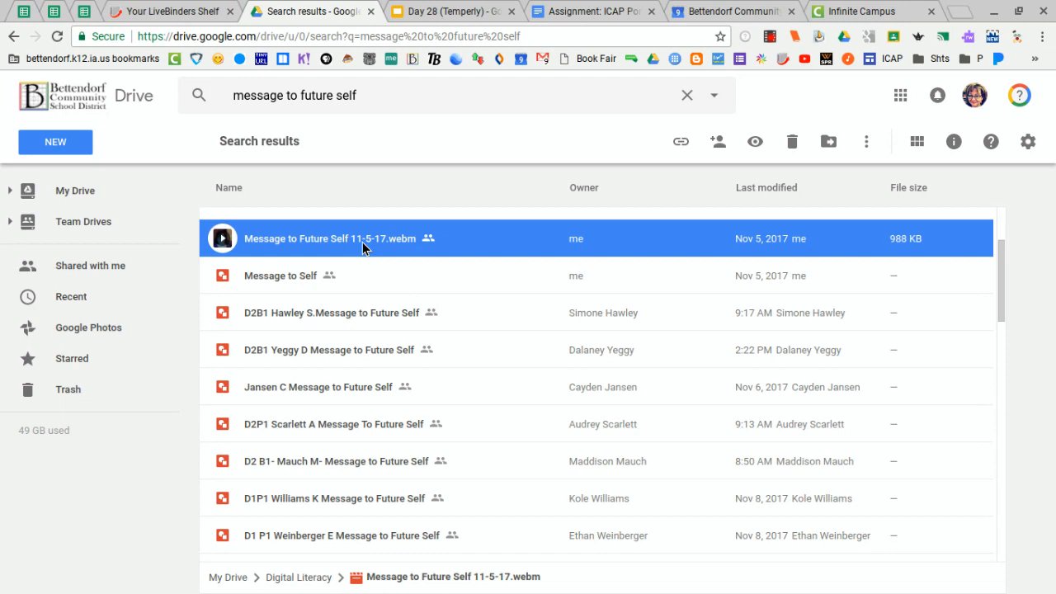
# Download "Message to Future Self 11-5-17.webm" from the Drive search results into Downloads as "Message to Future Self 11-5-17 (1).webm"
pyautogui.doubleClick(362, 242)
pyautogui.rightClick(362, 246)
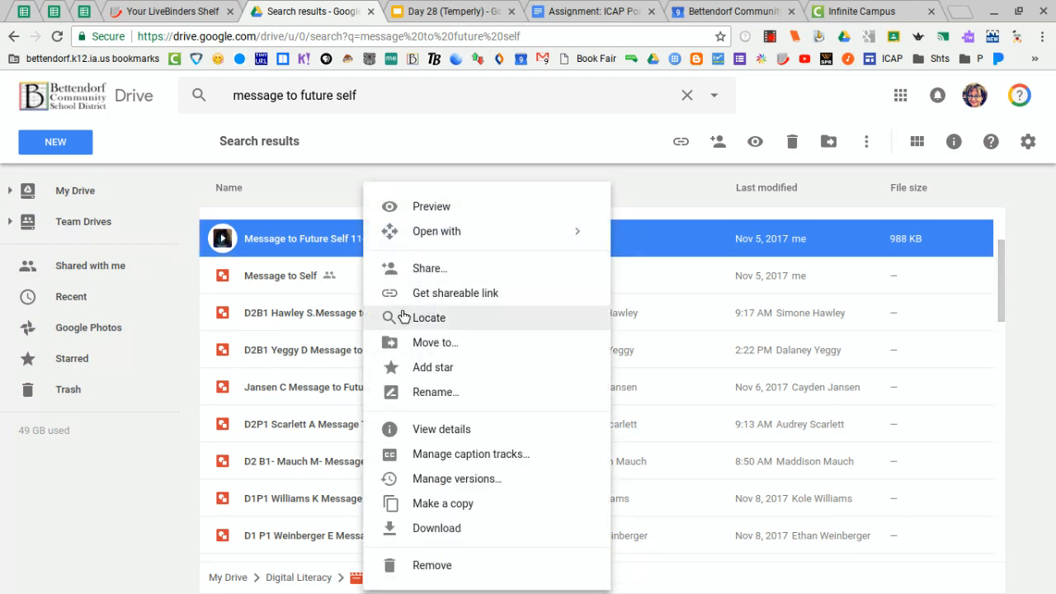
pyautogui.click(440, 533)
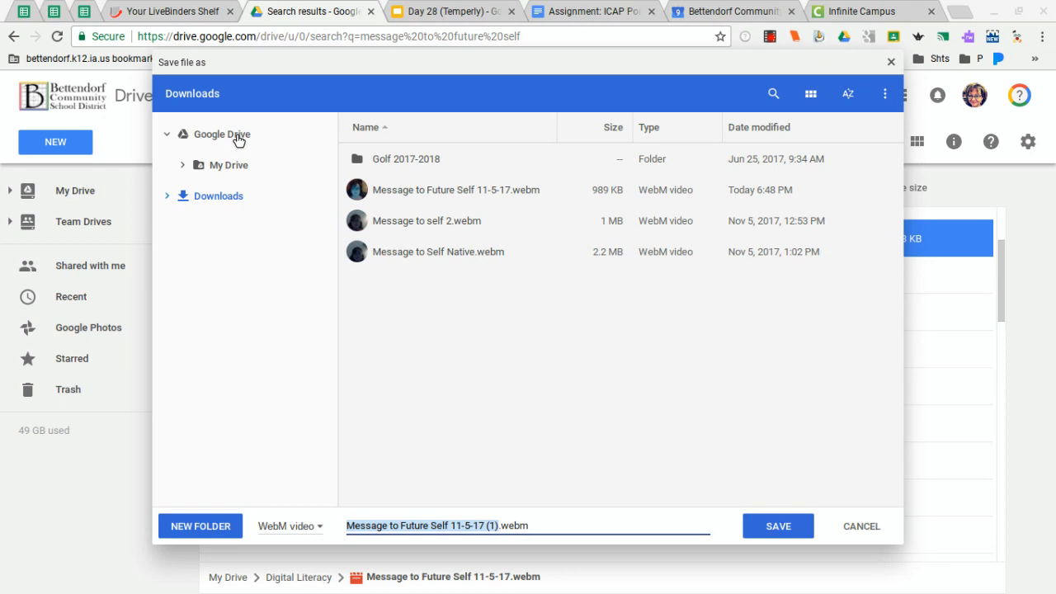
pyautogui.click(219, 206)
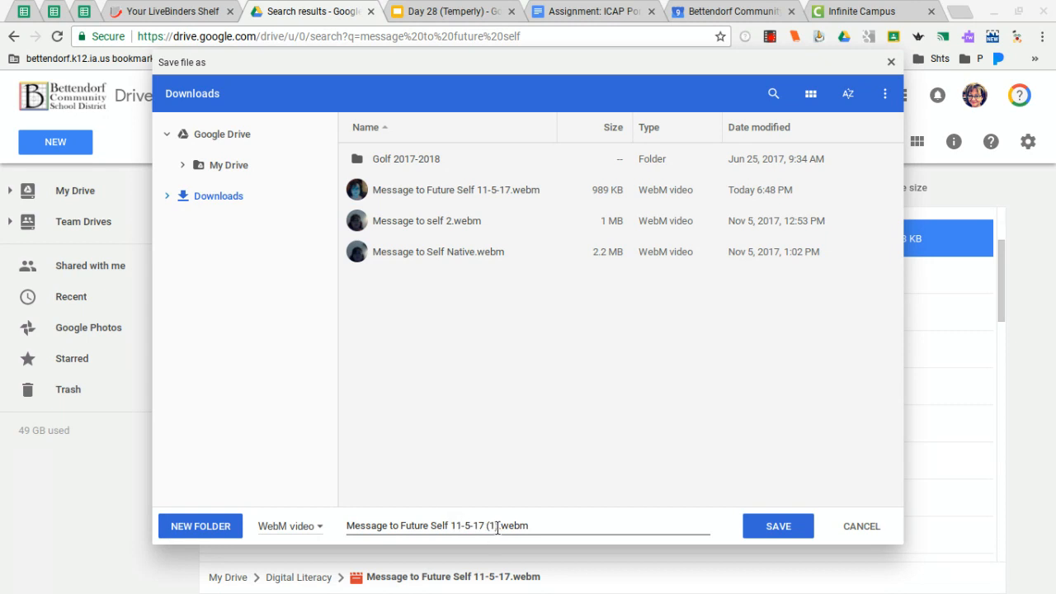
pyautogui.click(781, 525)
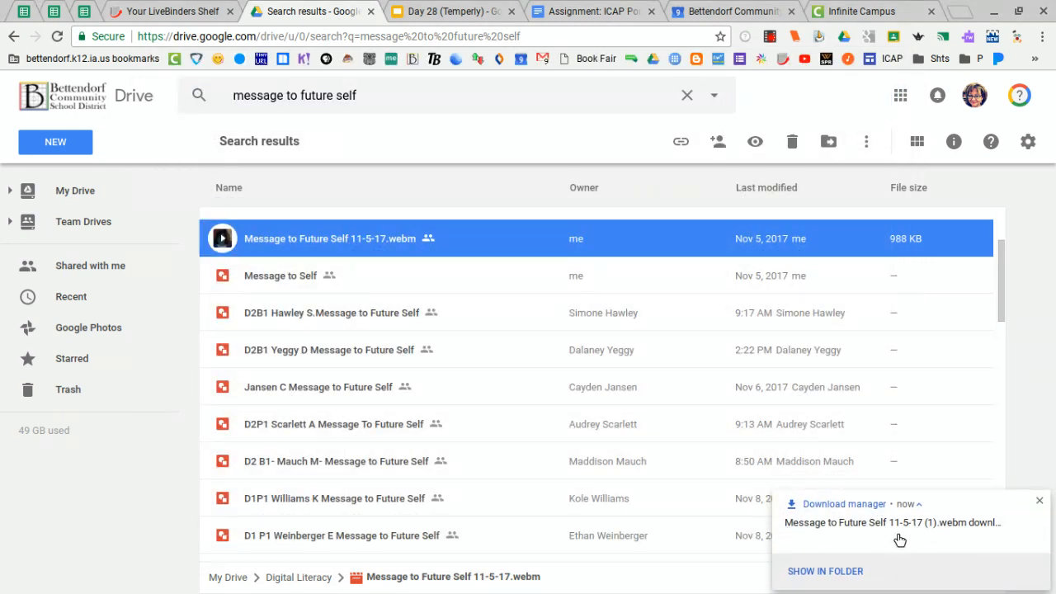
pyautogui.click(1040, 501)
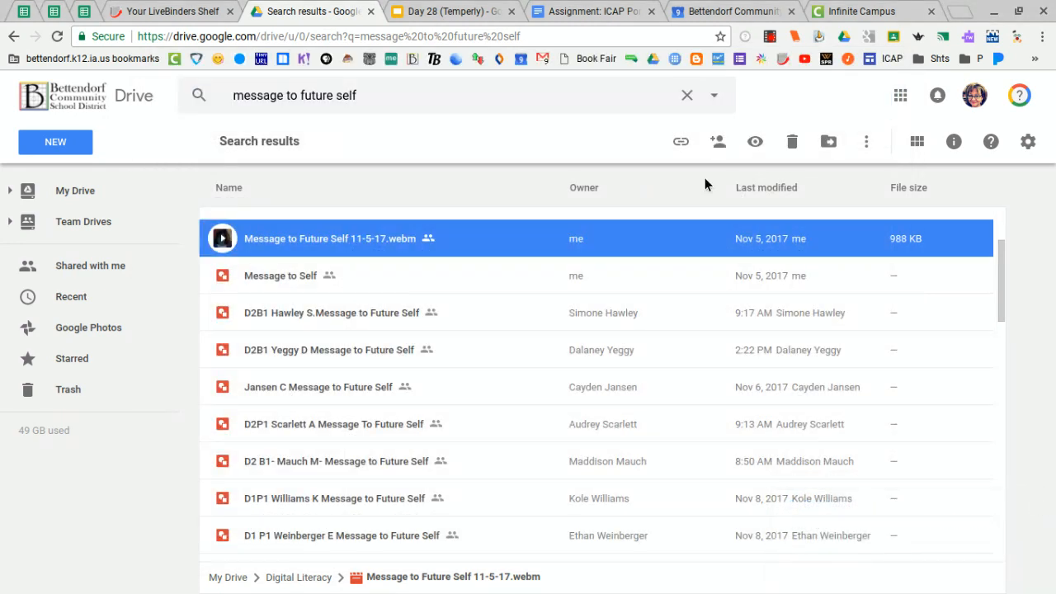
# Switch to LiveBinders and open the ICAP Portfolio binder for editing
pyautogui.click(163, 14)
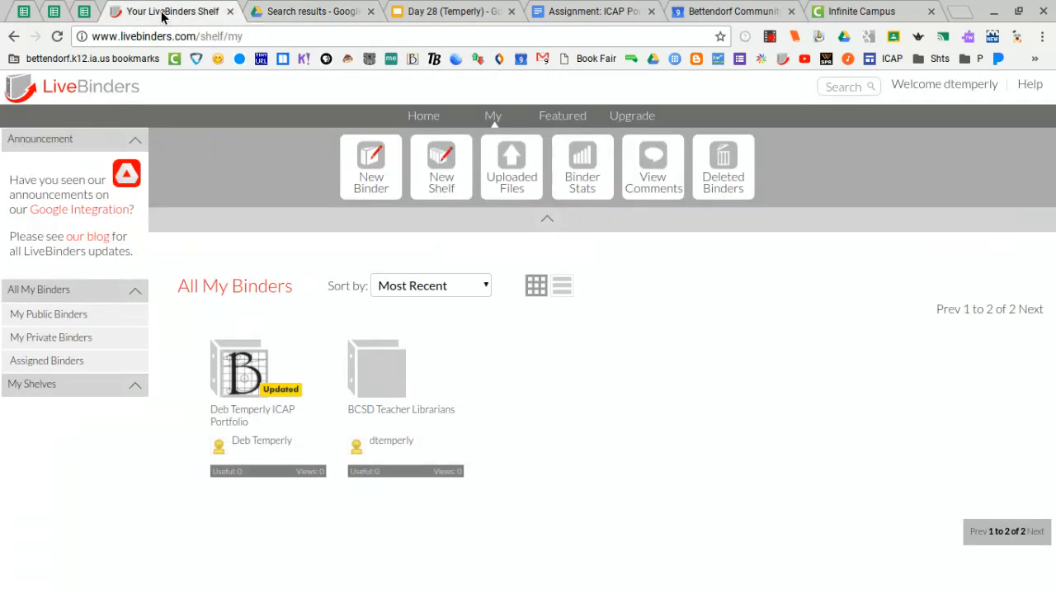
pyautogui.moveTo(307, 396)
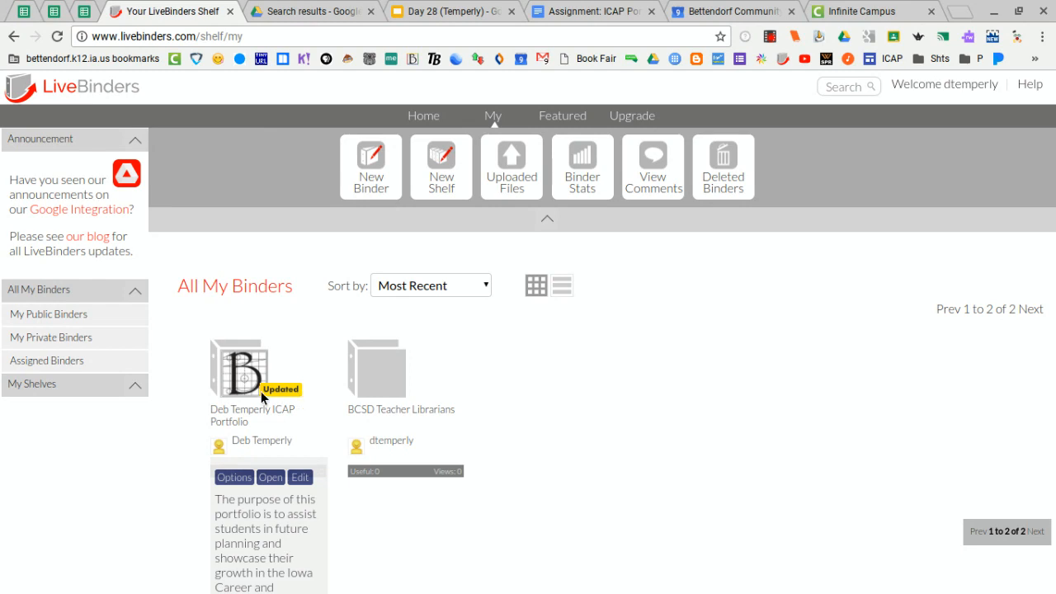
pyautogui.click(304, 478)
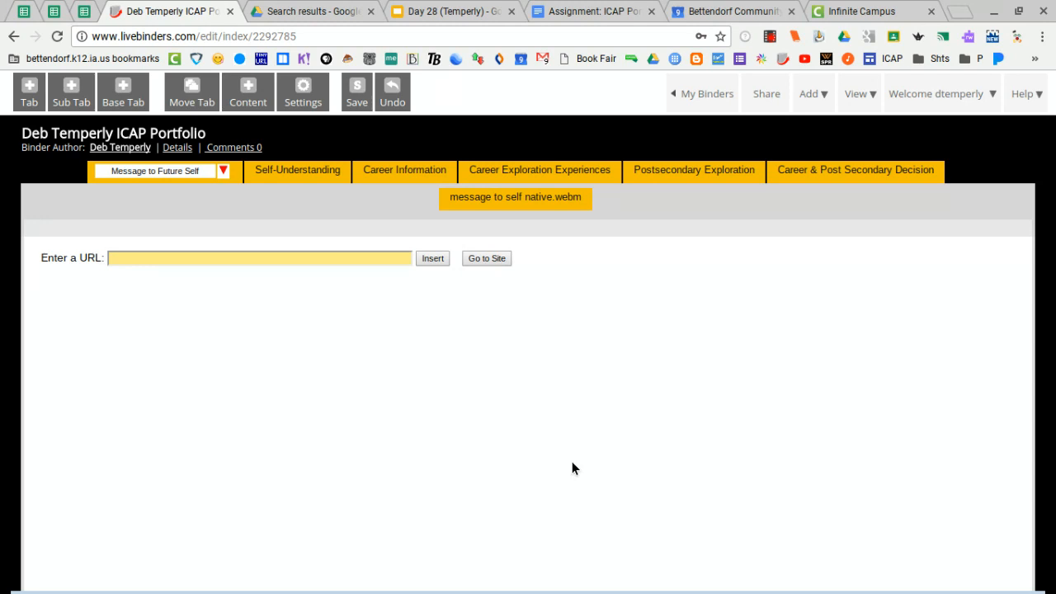
pyautogui.click(328, 257)
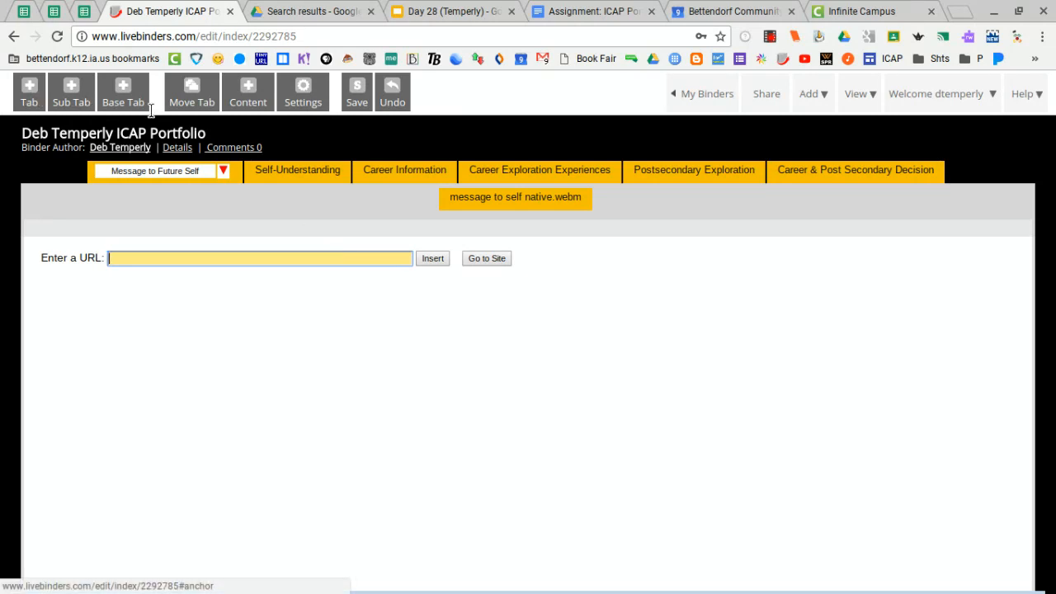
# Upload "Message to Future Self 11-5-17 (1).webm" from Downloads as content of the Message to Future Self tab
pyautogui.click(248, 93)
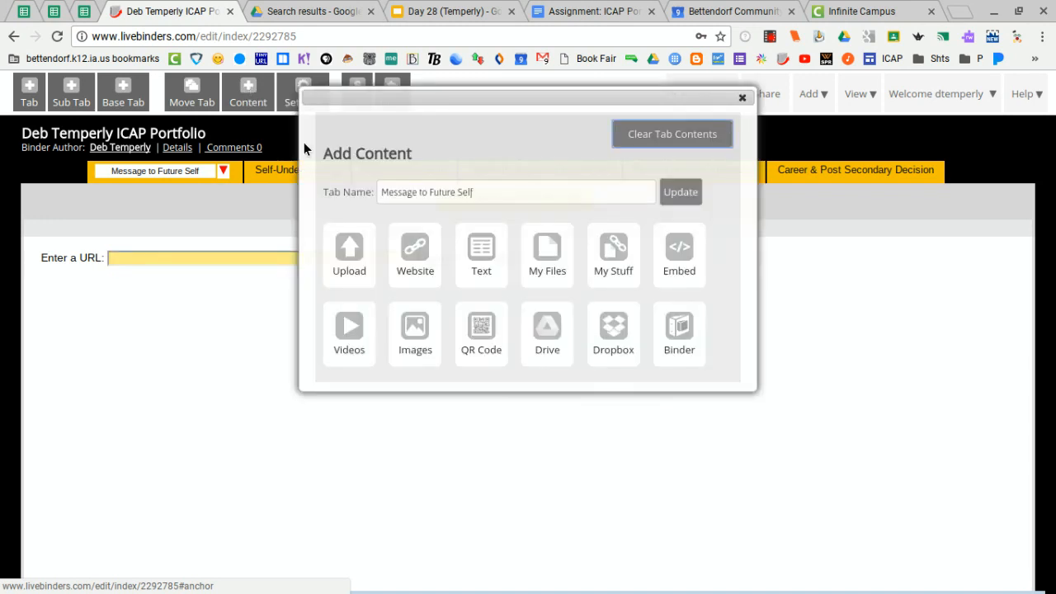
pyautogui.click(358, 334)
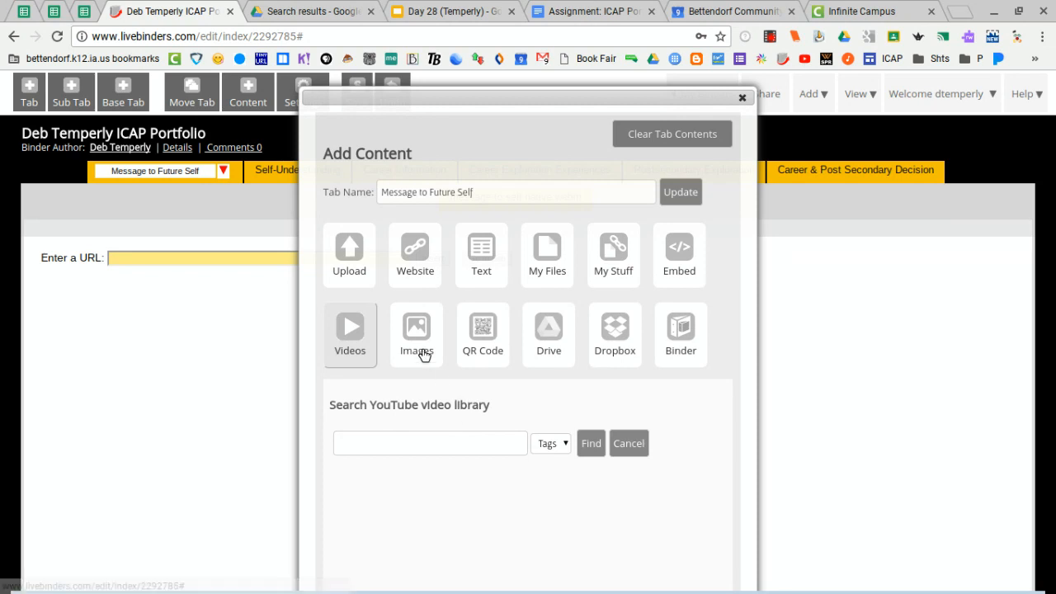
pyautogui.click(357, 259)
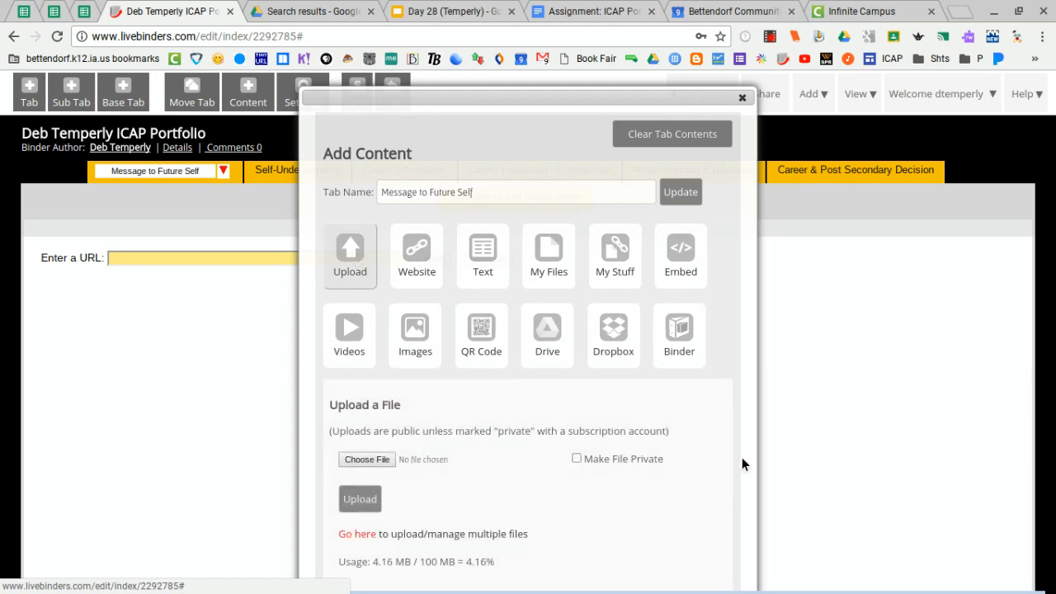
pyautogui.scroll(-1, 764, 471)
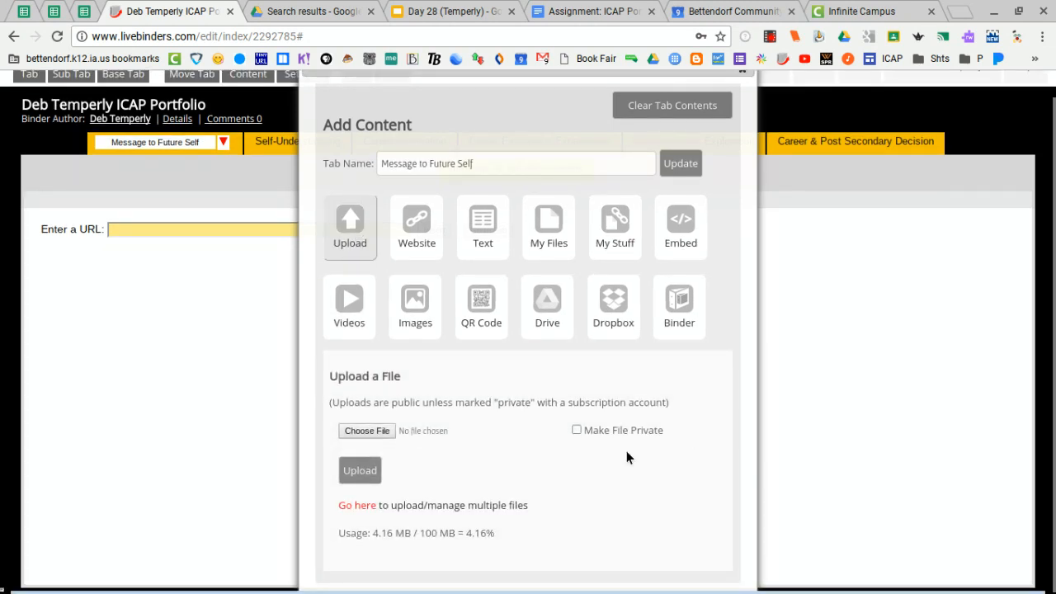
pyautogui.click(385, 430)
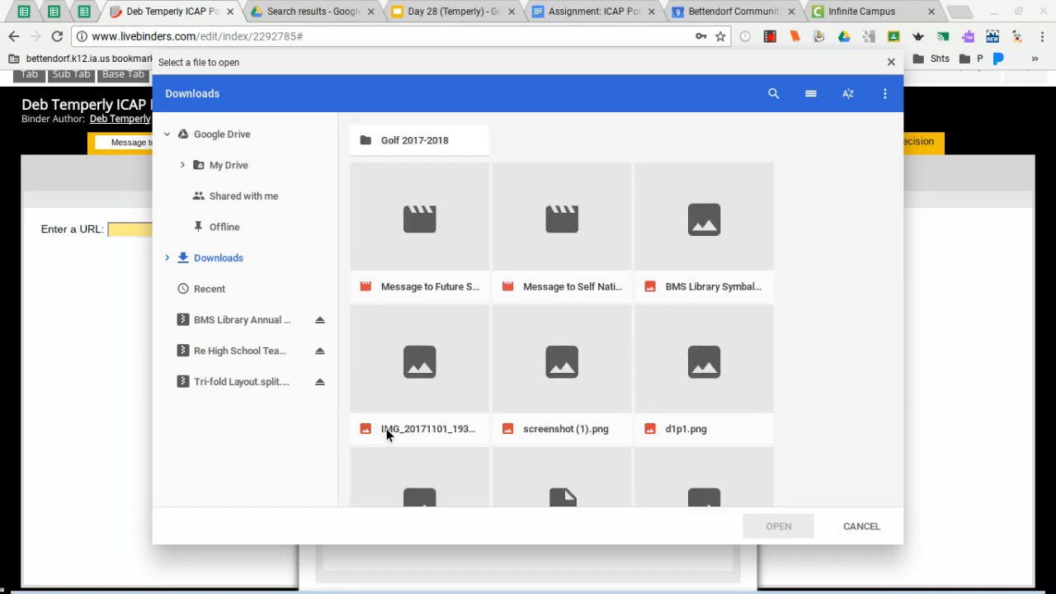
pyautogui.click(415, 226)
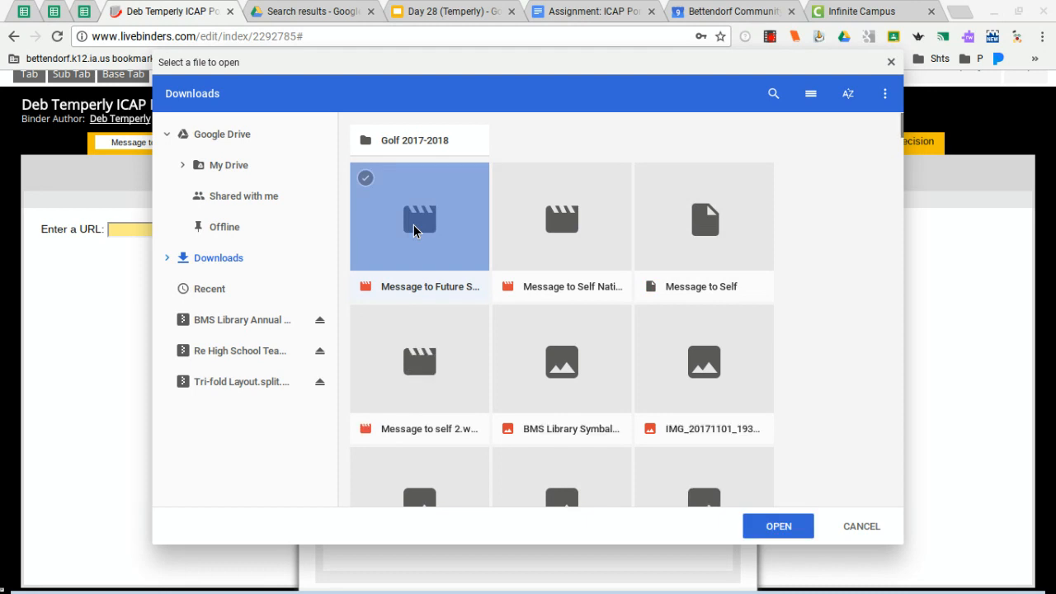
pyautogui.click(776, 528)
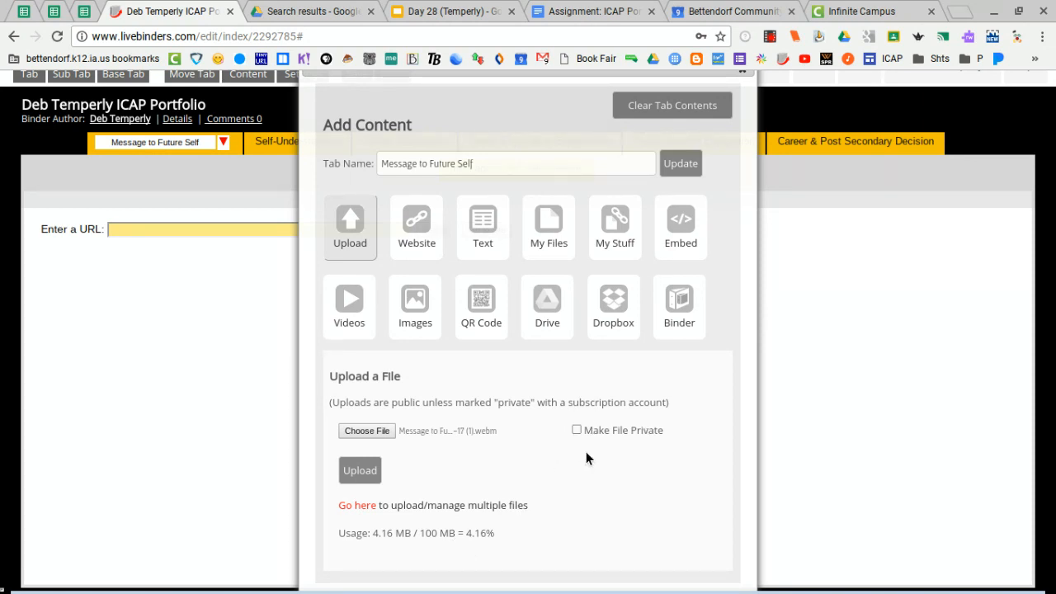
pyautogui.click(366, 470)
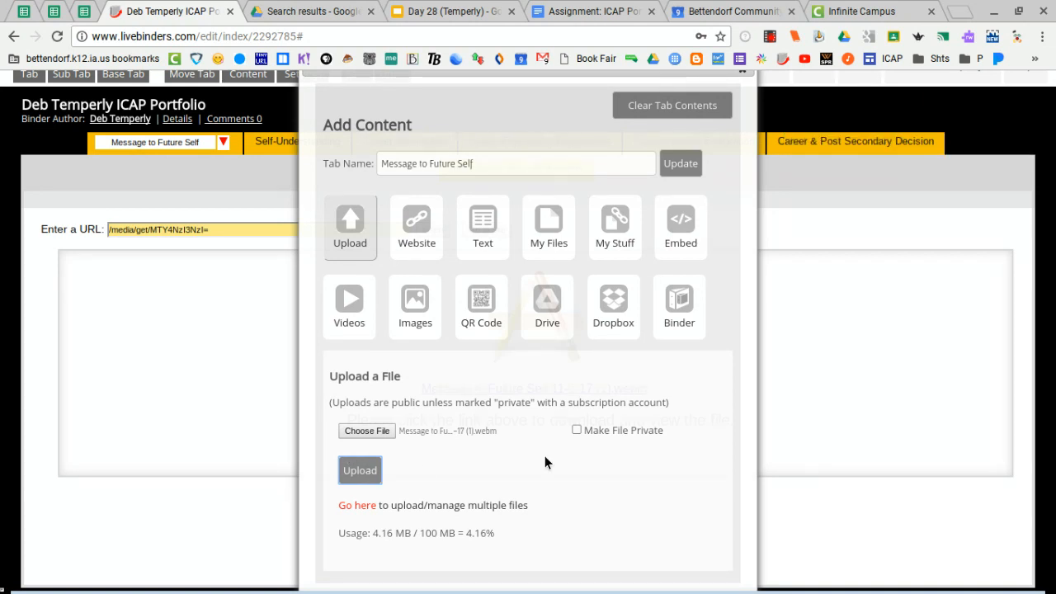
# Update the Message to Future Self tab and close the Add Content dialog
pyautogui.click(685, 163)
pyautogui.scroll(1, 685, 163)
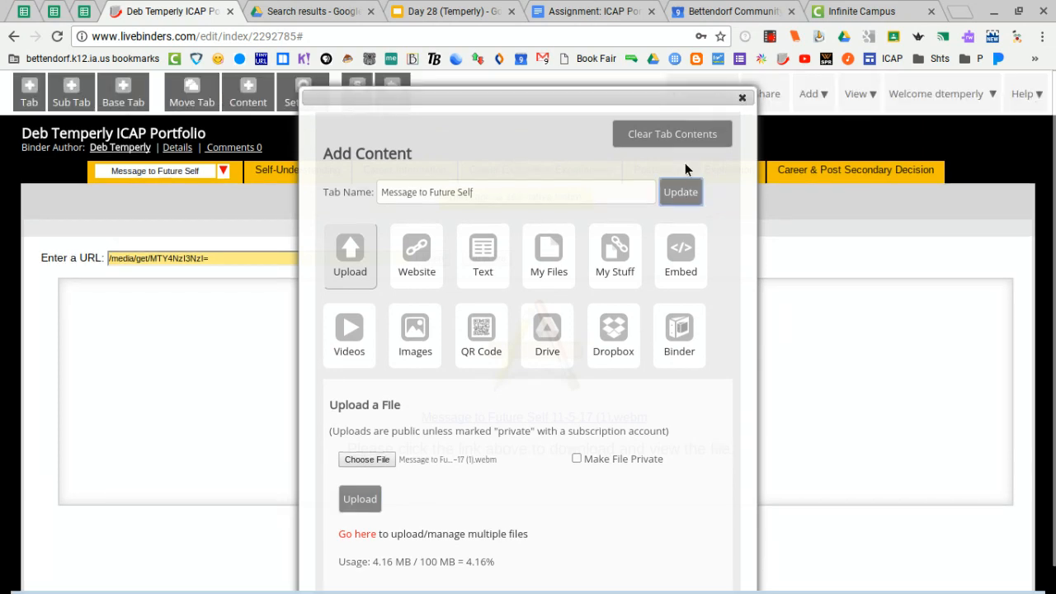
pyautogui.scroll(-1, 742, 104)
pyautogui.click(742, 84)
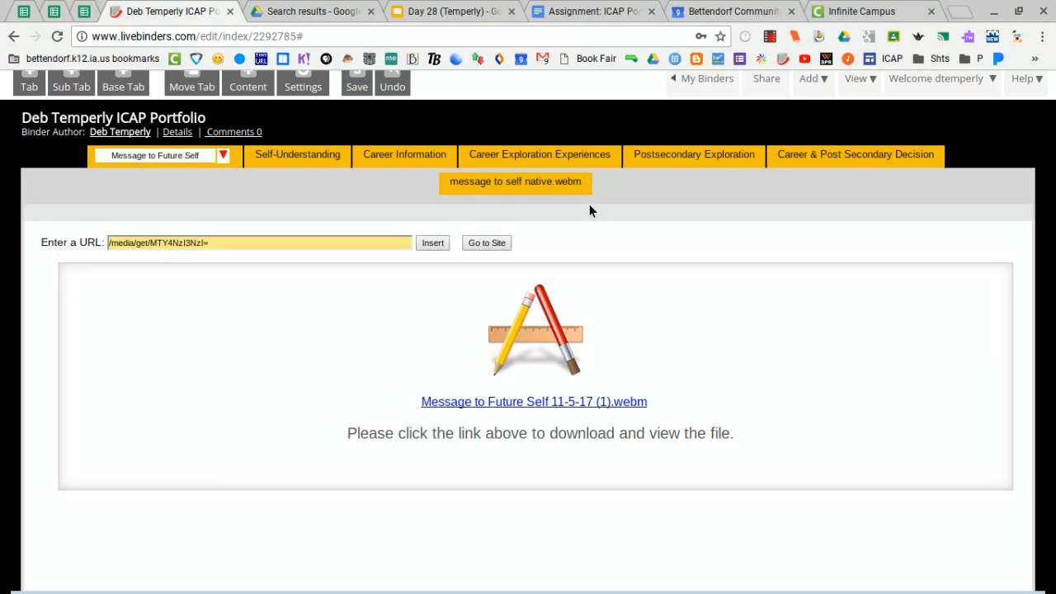
# Play the uploaded video from its file link in the Message to Future Self tab, and pause it after a few seconds
pyautogui.click(535, 402)
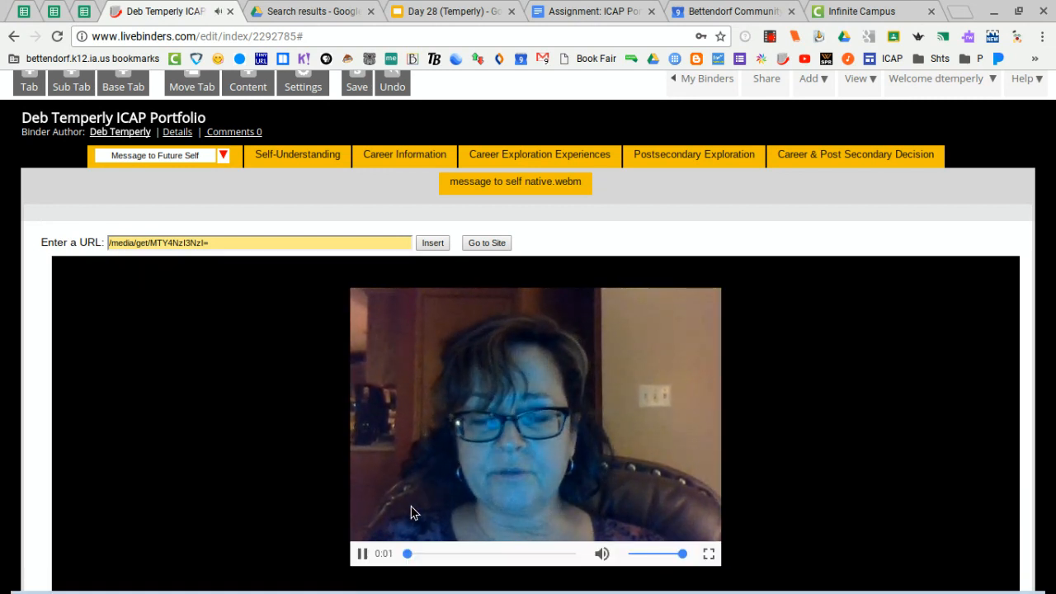
pyautogui.click(362, 554)
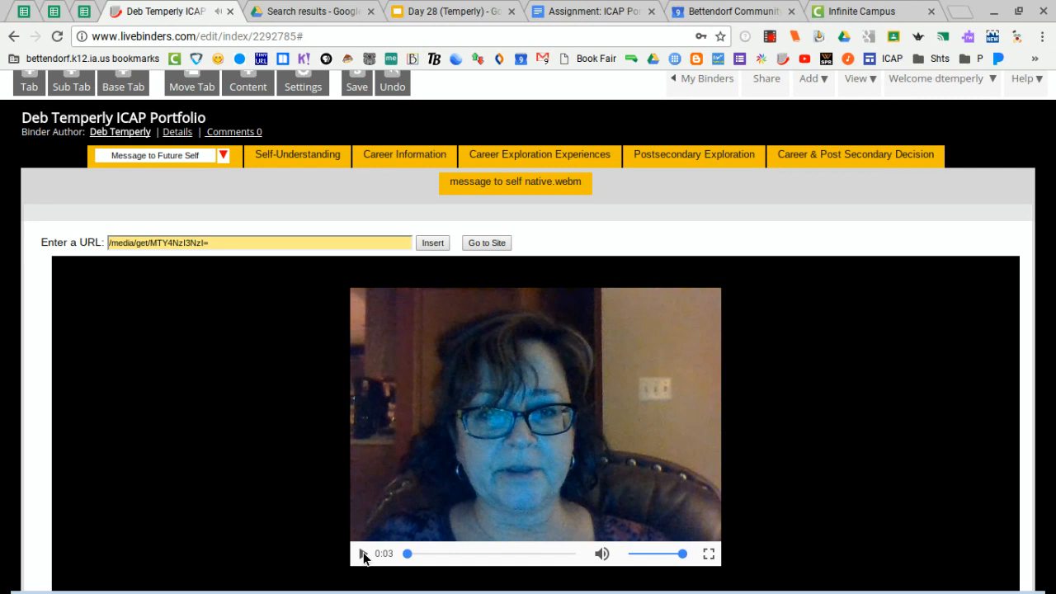
pyautogui.scroll(-1, 862, 415)
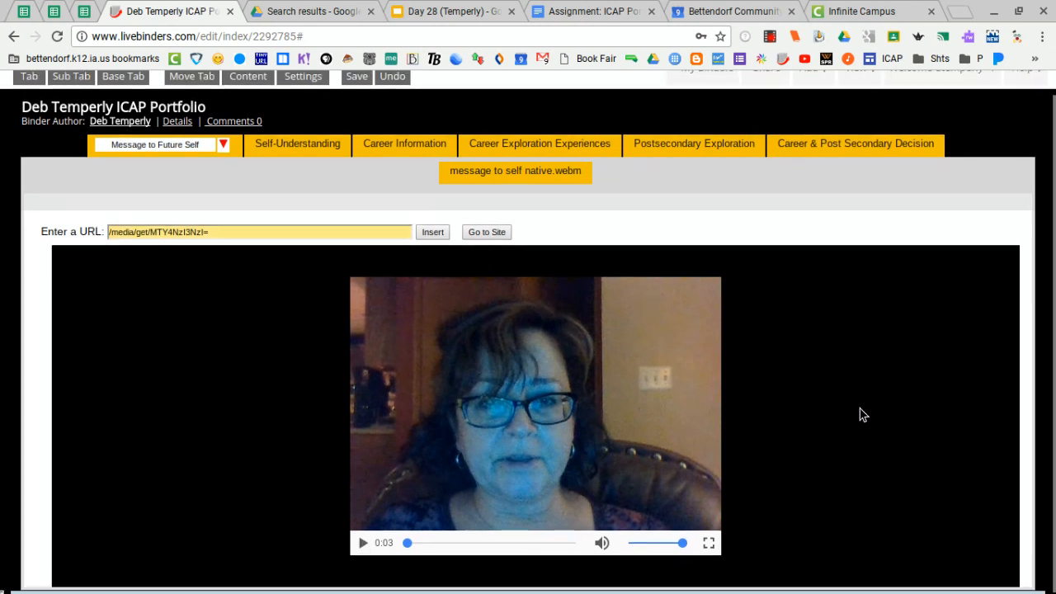
# Save the binder and open it in Present view
pyautogui.scroll(1, 860, 415)
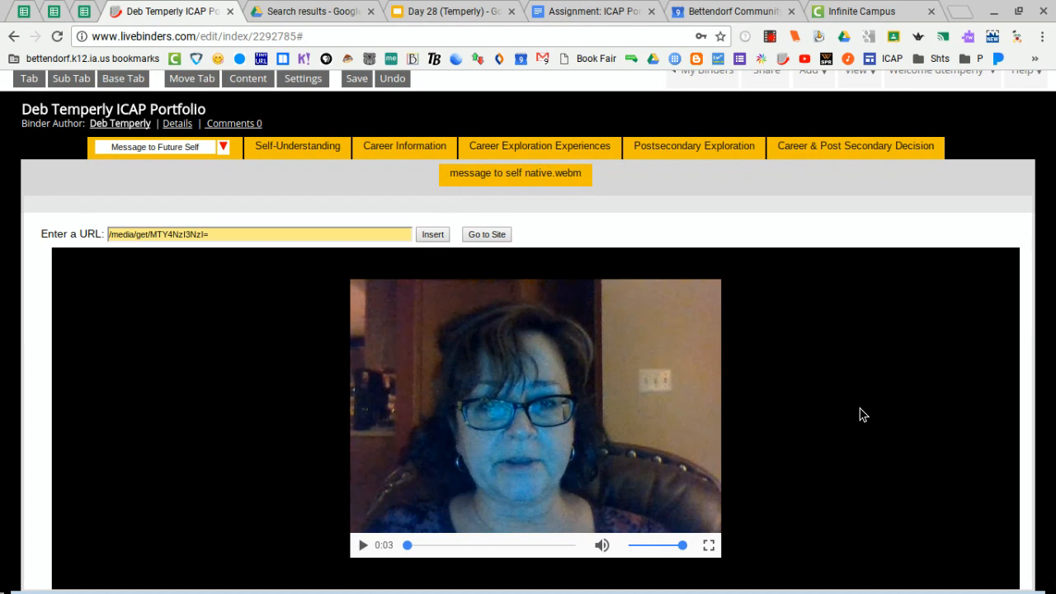
pyautogui.scroll(2, 861, 413)
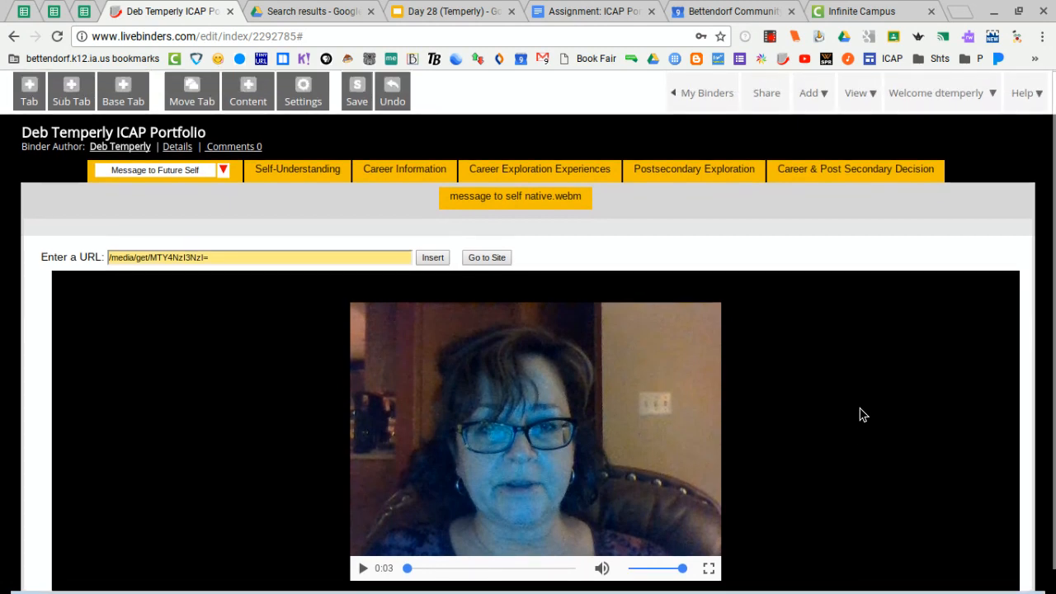
pyautogui.click(361, 92)
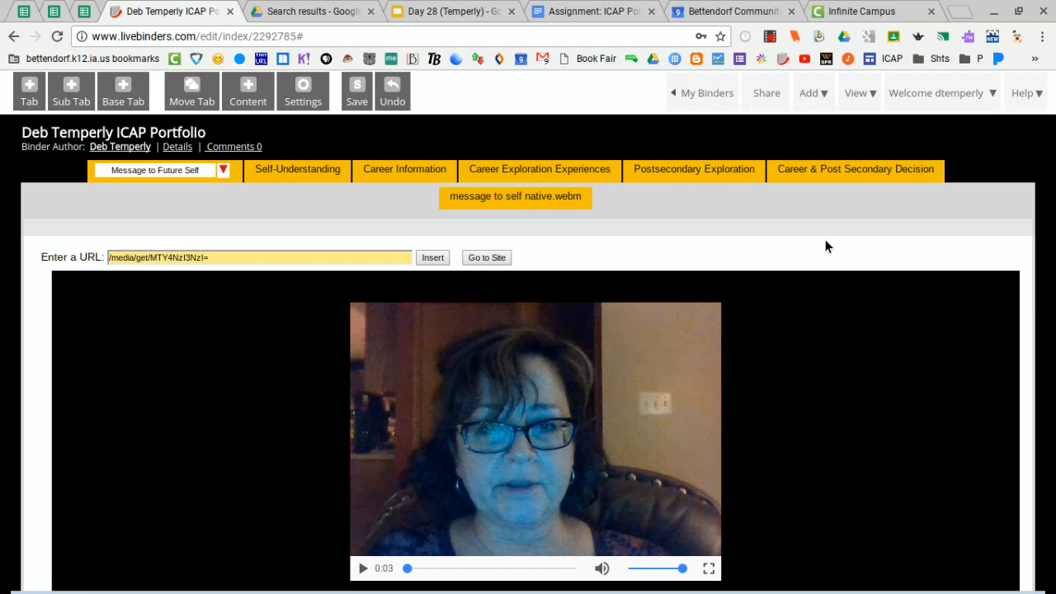
pyautogui.click(862, 99)
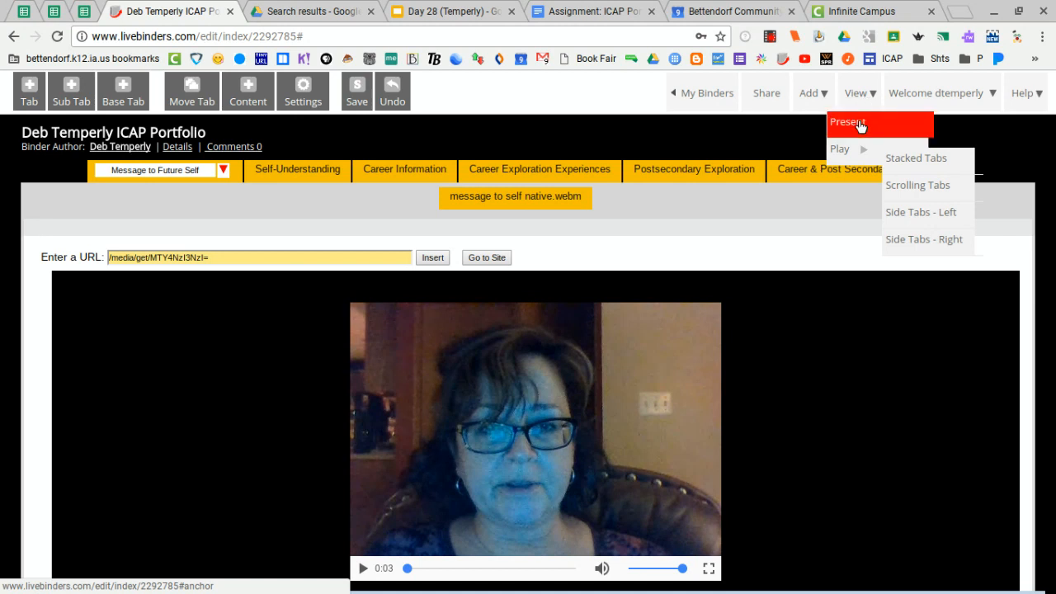
pyautogui.click(860, 124)
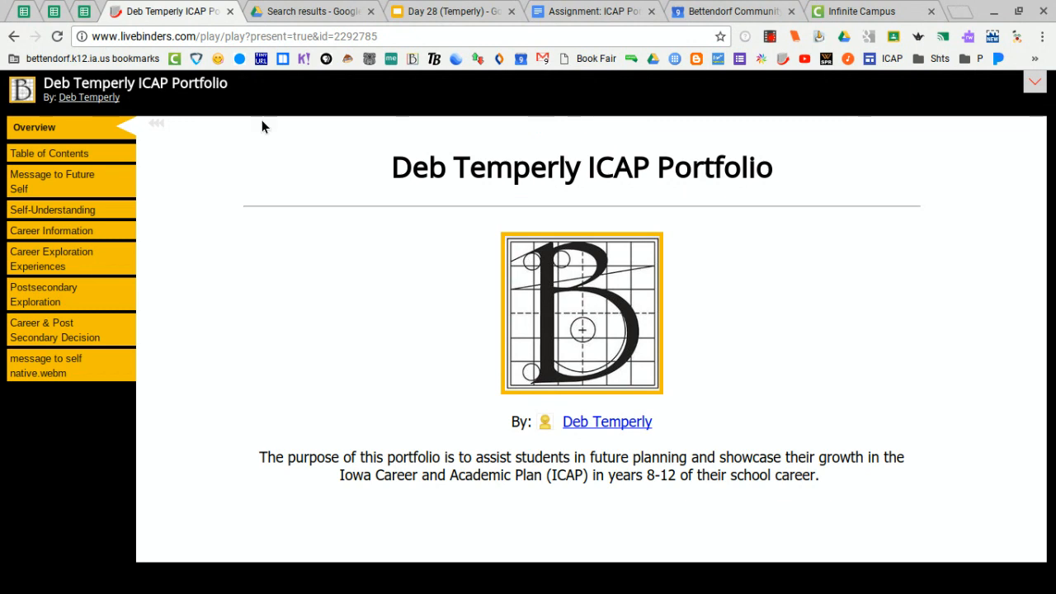
# Play and pause the Message to Future Self video in the presented binder, and return to the Overview page
pyautogui.click(69, 181)
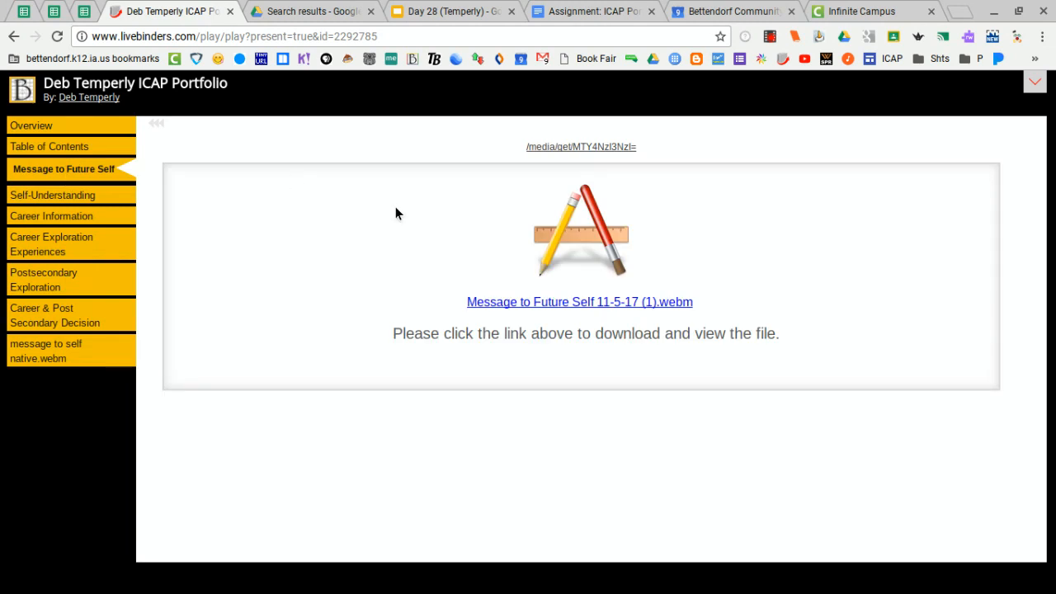
pyautogui.click(552, 303)
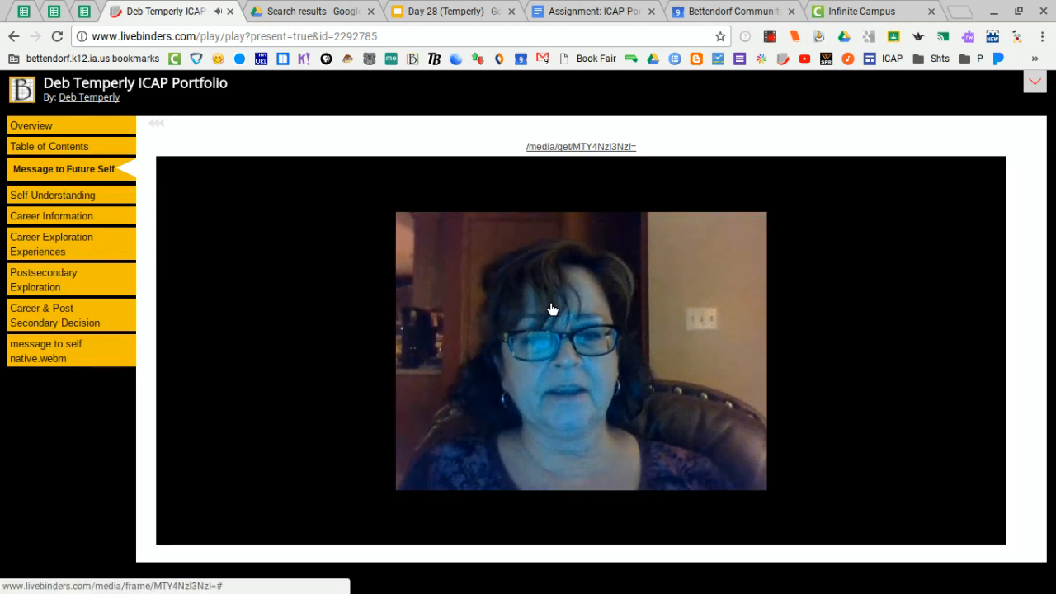
pyautogui.click(408, 479)
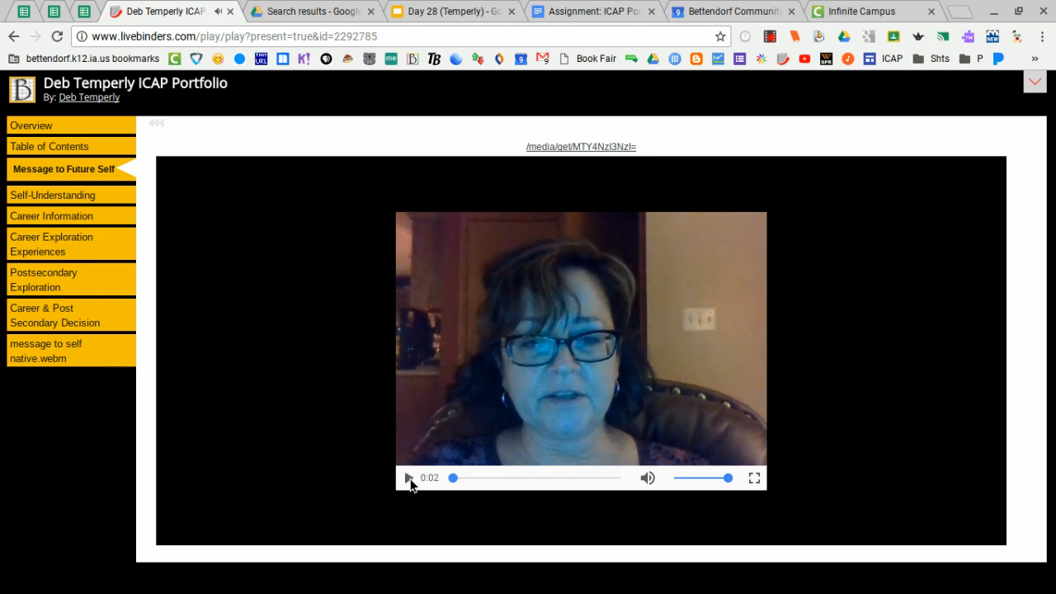
pyautogui.click(49, 128)
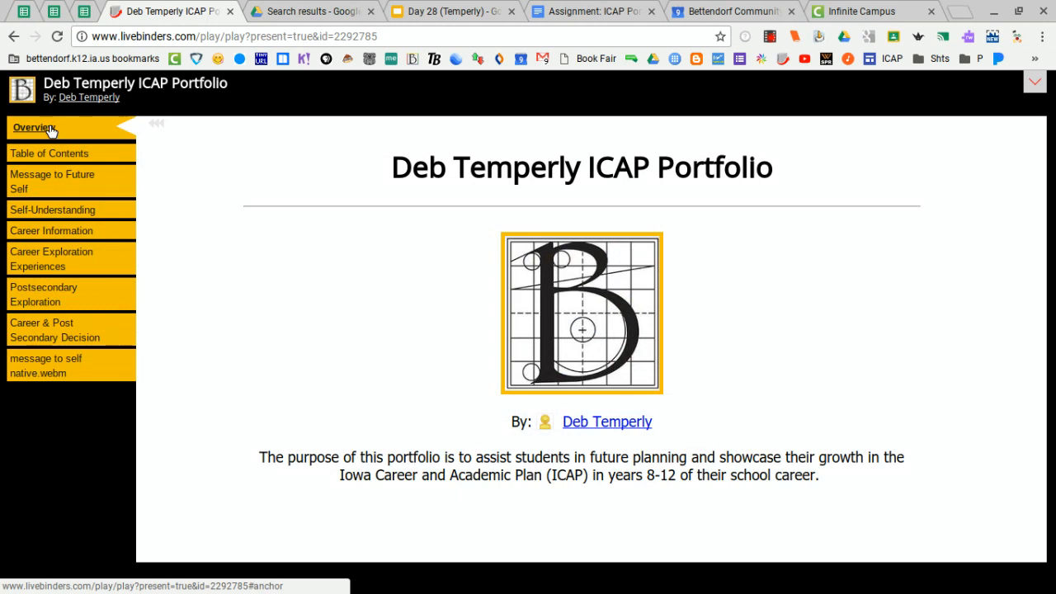